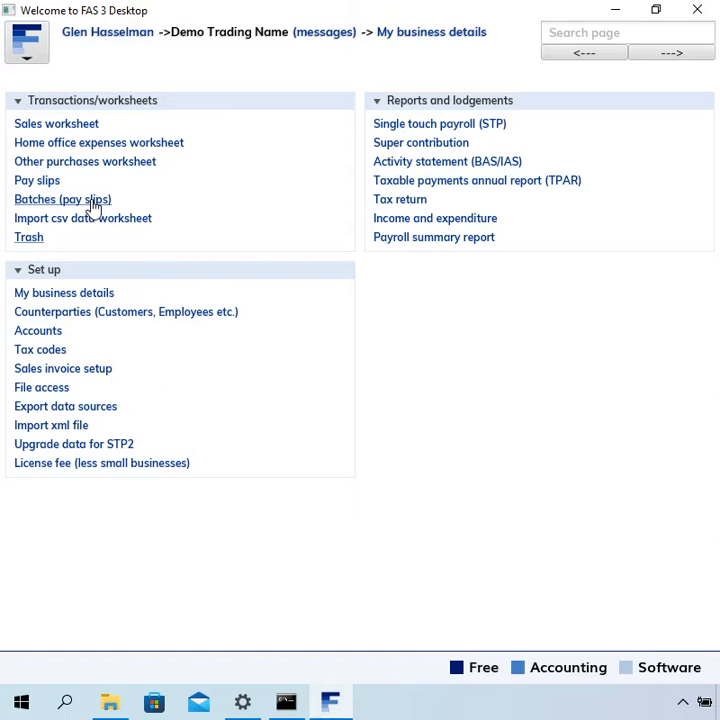
Open the list of pay slip batches and start a new batch.
{"action": "left_click", "coordinate": [93, 205]}
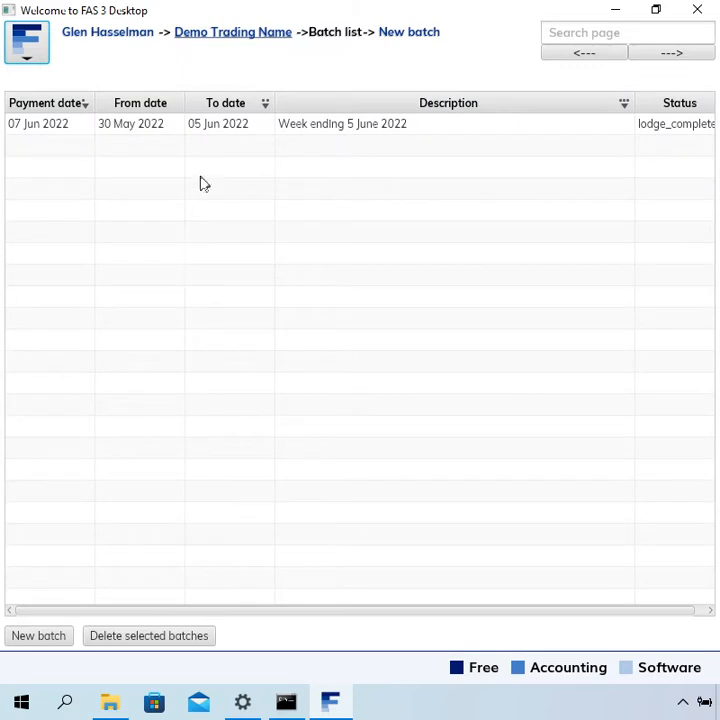
{"action": "left_click", "coordinate": [222, 130]}
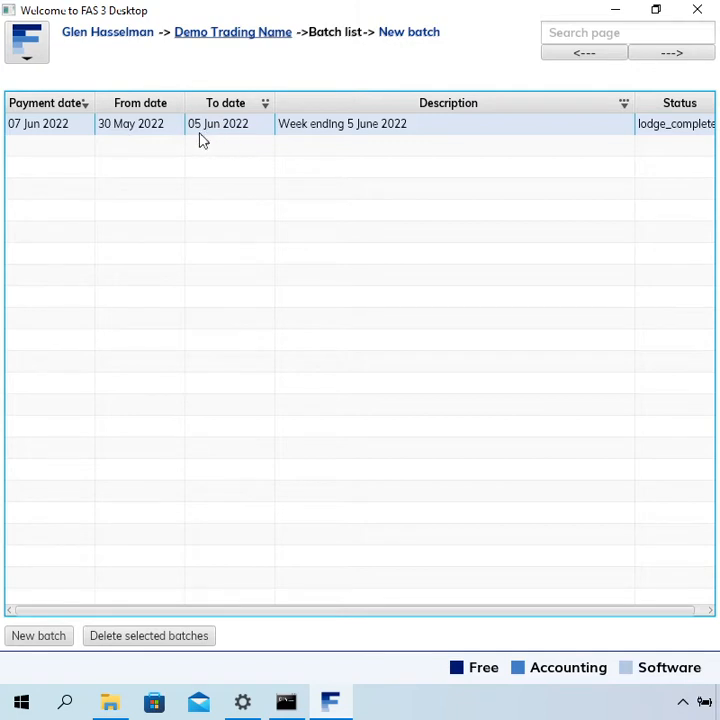
{"action": "left_click", "coordinate": [424, 38]}
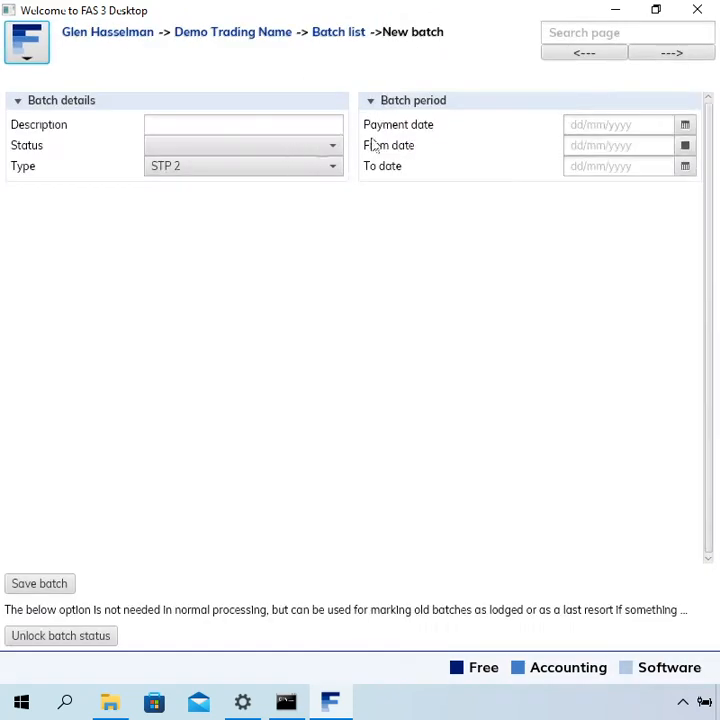
Set the batch period from 06 Jun 2022 to 12 Jun 2022, with payment date 14 Jun 2022.
{"action": "left_click", "coordinate": [664, 145]}
{"action": "left_click", "coordinate": [685, 146]}
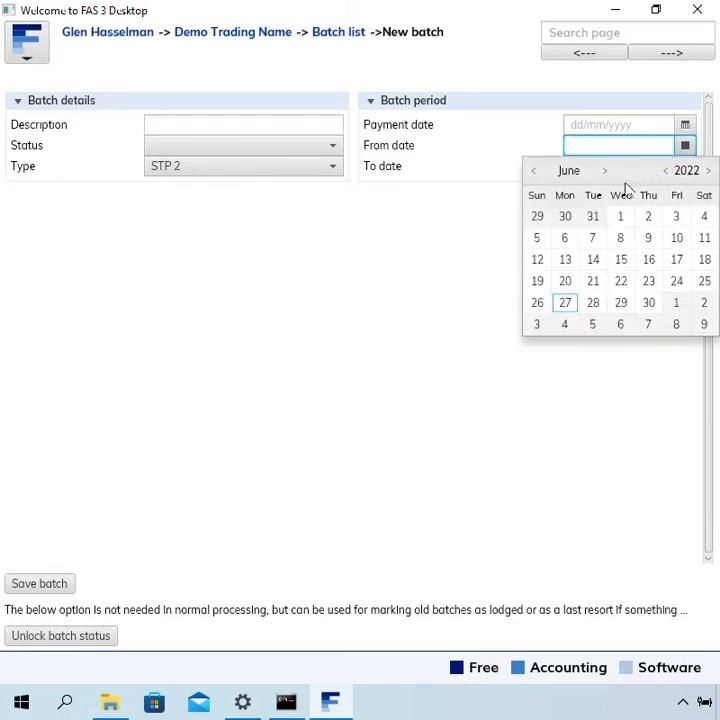
{"action": "left_click", "coordinate": [570, 248]}
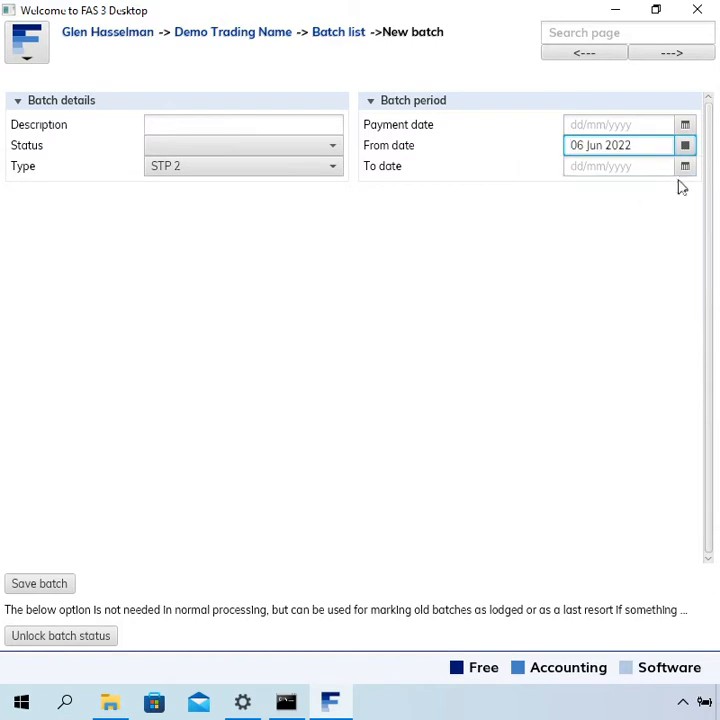
{"action": "left_click", "coordinate": [685, 167]}
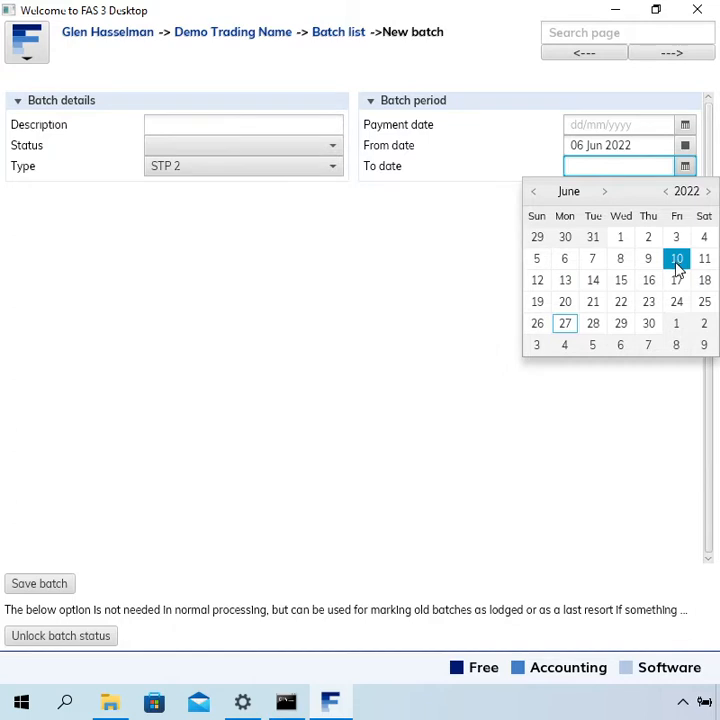
{"action": "left_click", "coordinate": [538, 282]}
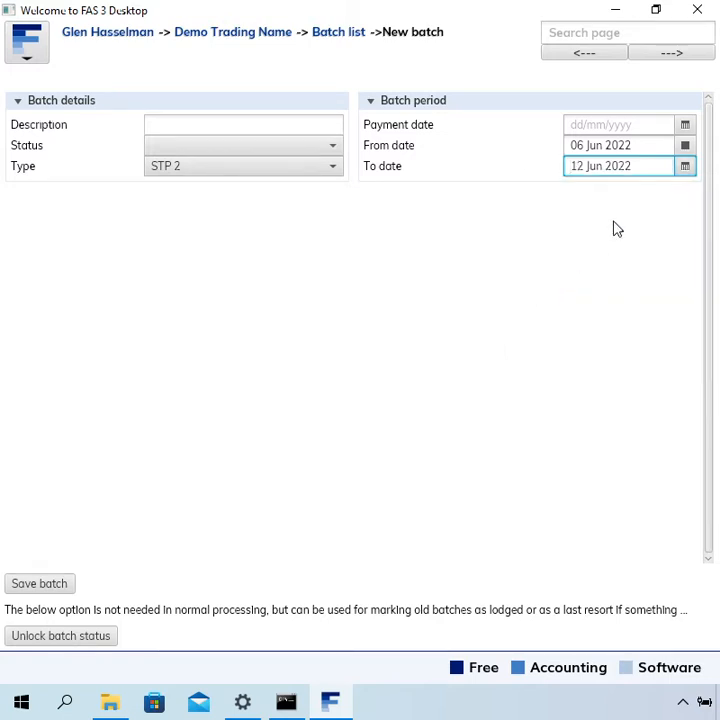
{"action": "left_click", "coordinate": [686, 130]}
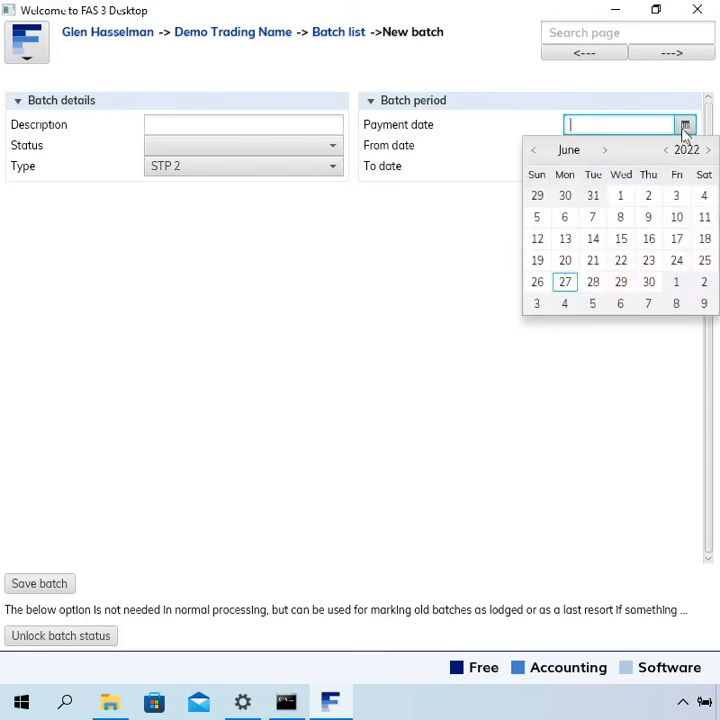
{"action": "left_click", "coordinate": [594, 242]}
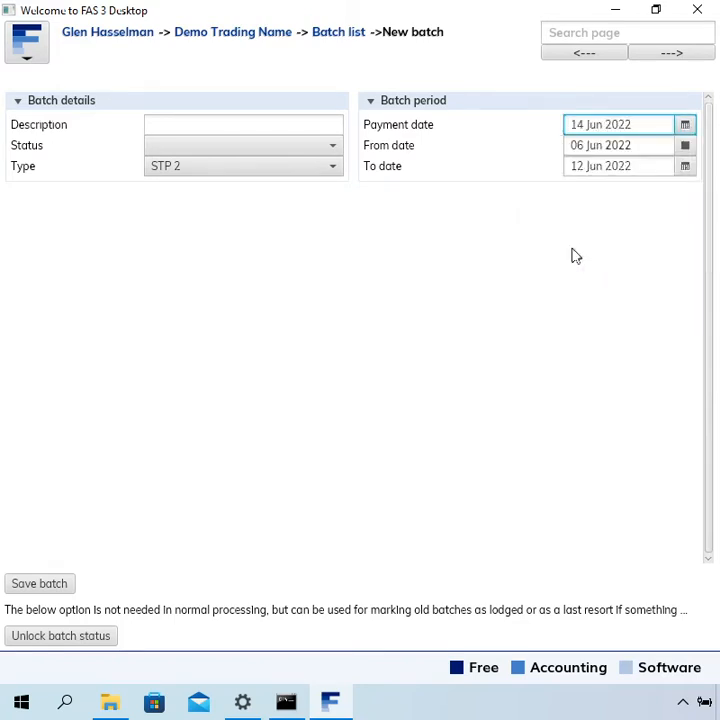
Describe the batch as "Week ending 12 Jun 2022", keep type STP 2, and save it.
{"action": "left_click", "coordinate": [301, 123]}
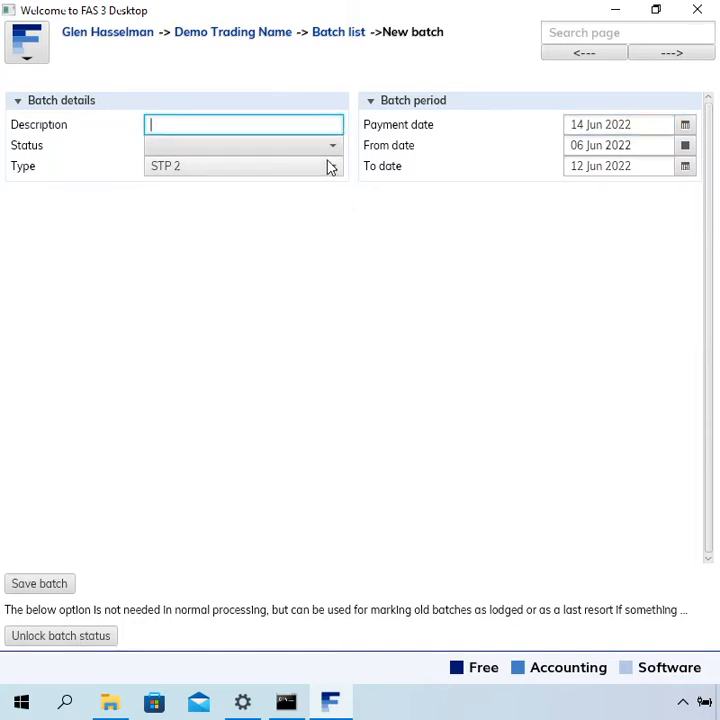
{"action": "type", "text": "Week ending"}
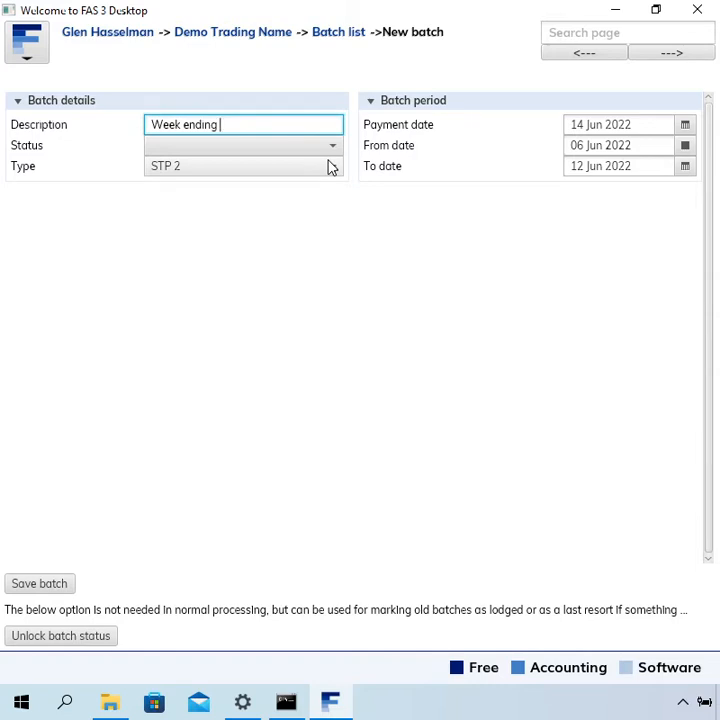
{"action": "type", "text": "12 Jun 2022"}
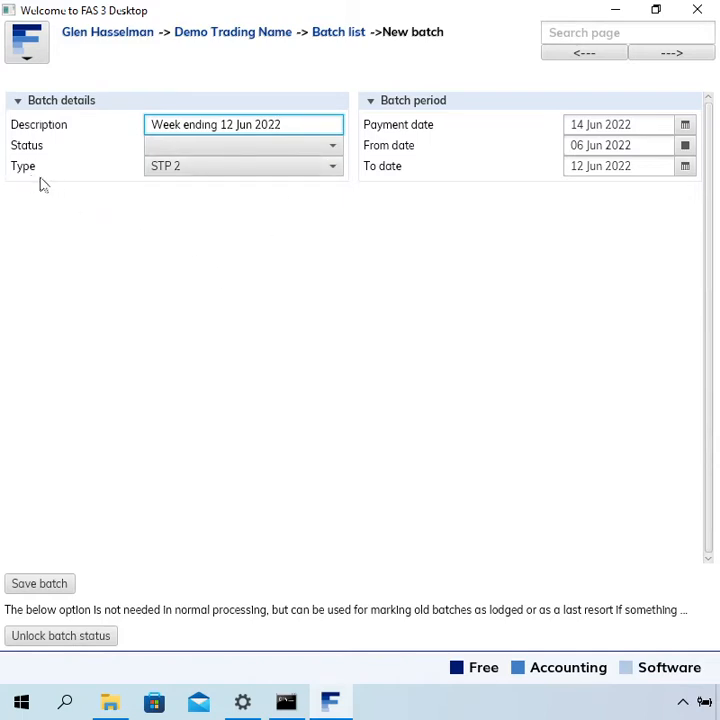
{"action": "left_click", "coordinate": [233, 167]}
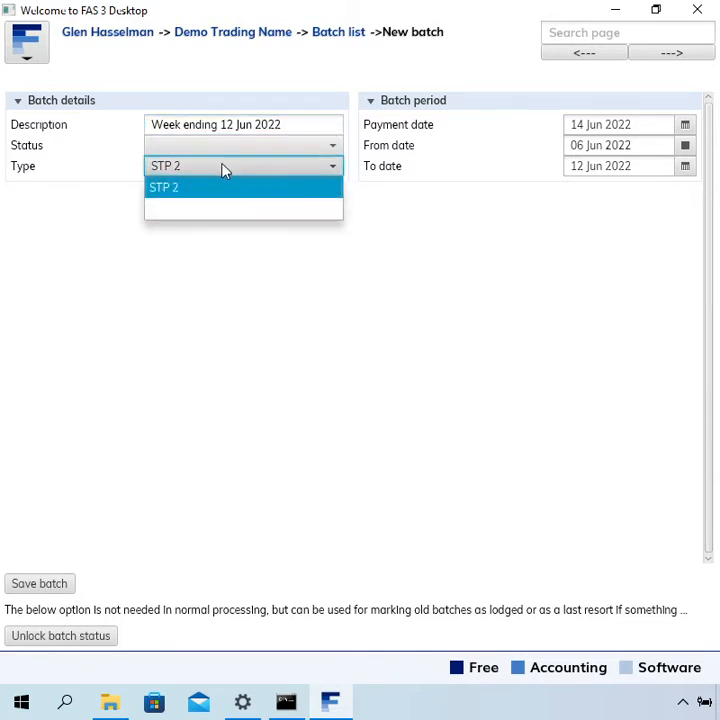
{"action": "left_click", "coordinate": [224, 168]}
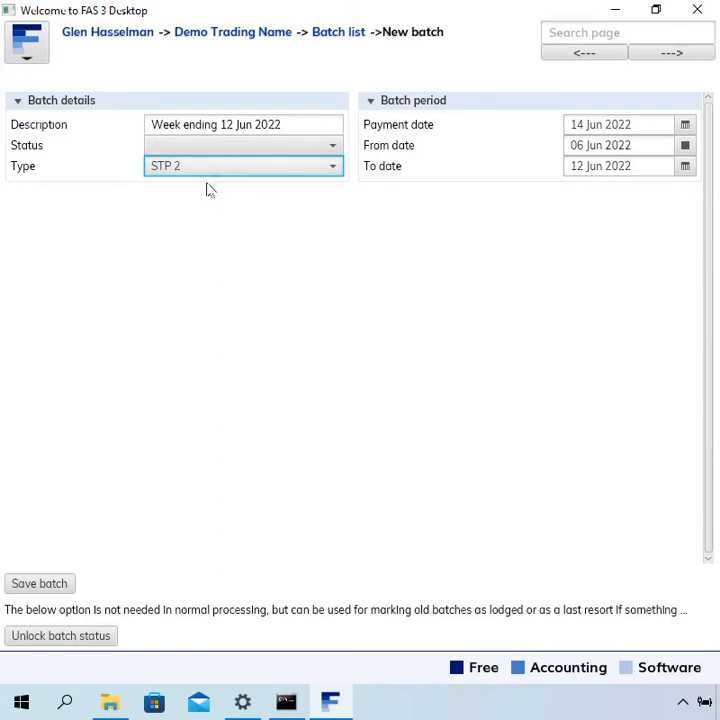
{"action": "left_click", "coordinate": [52, 586]}
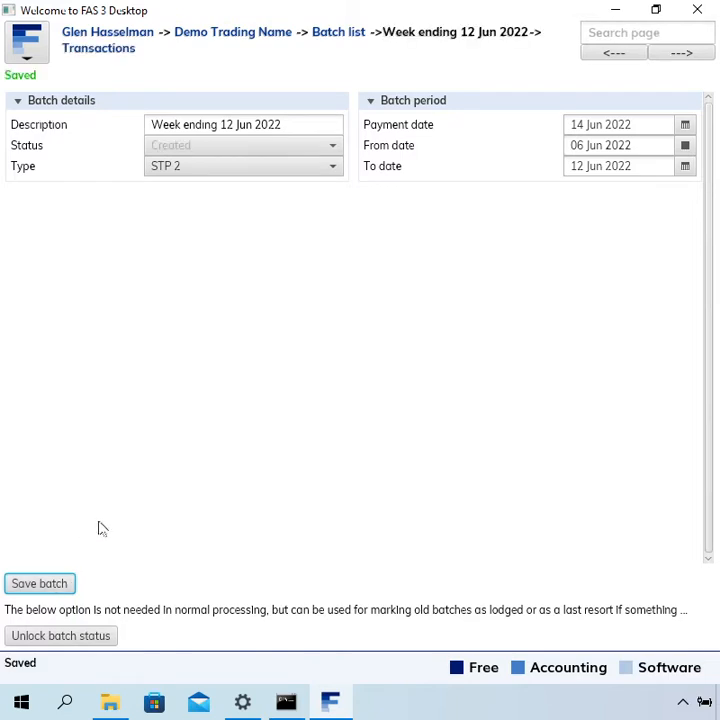
Create a new pay slip in the batch's transactions and choose the employee as its counterparty.
{"action": "left_click", "coordinate": [109, 59]}
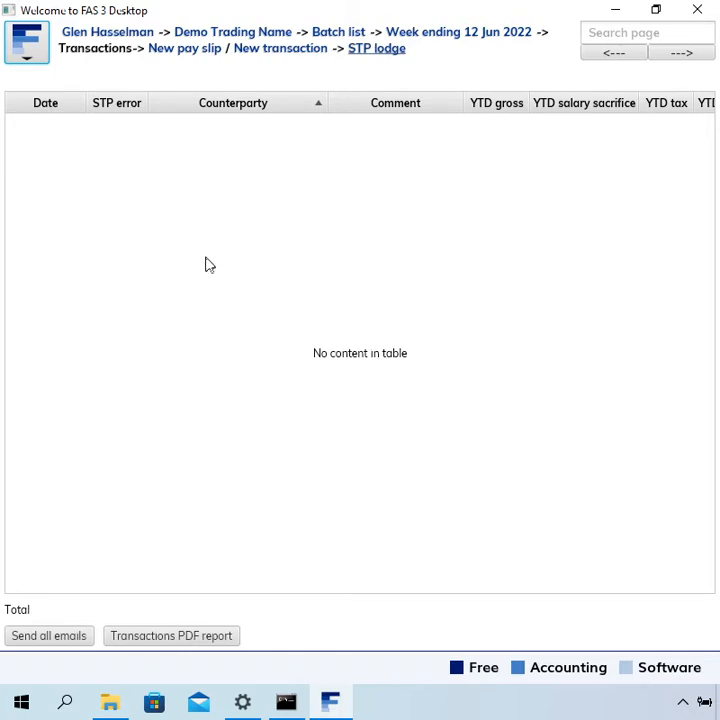
{"action": "left_click", "coordinate": [178, 58]}
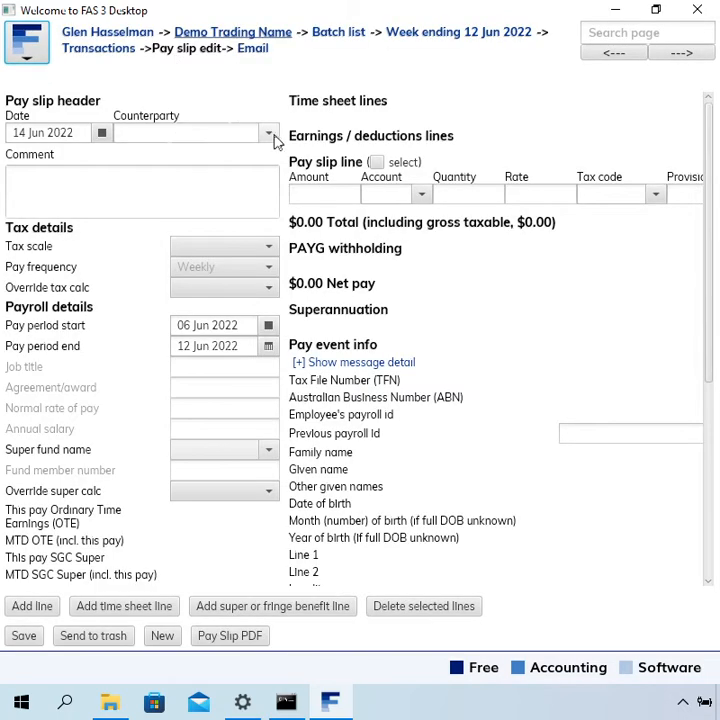
{"action": "left_click", "coordinate": [271, 135]}
{"action": "left_click", "coordinate": [186, 177]}
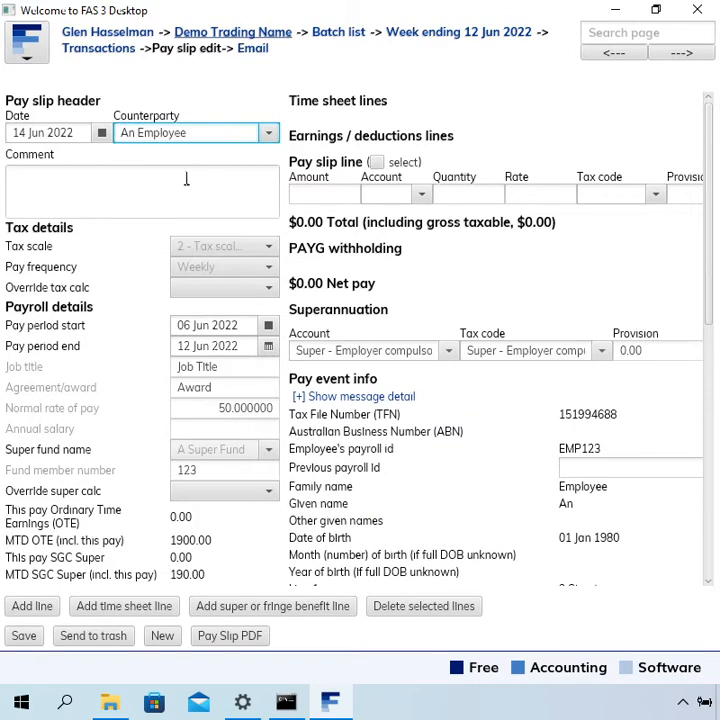
Fill in the pay slip line with the Normal earnings account and a quantity of 38.
{"action": "left_click", "coordinate": [392, 194]}
{"action": "type", "text": "nor"}
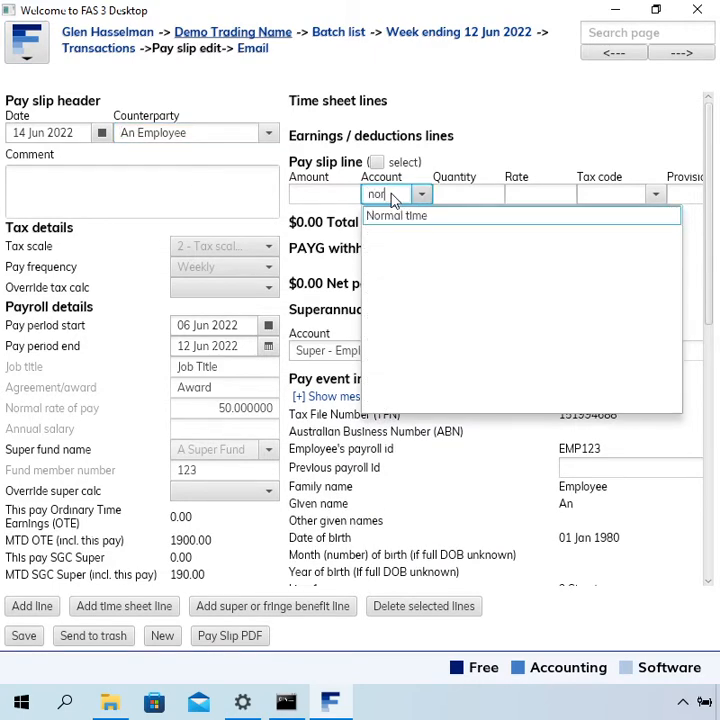
{"action": "key", "text": "Tab"}
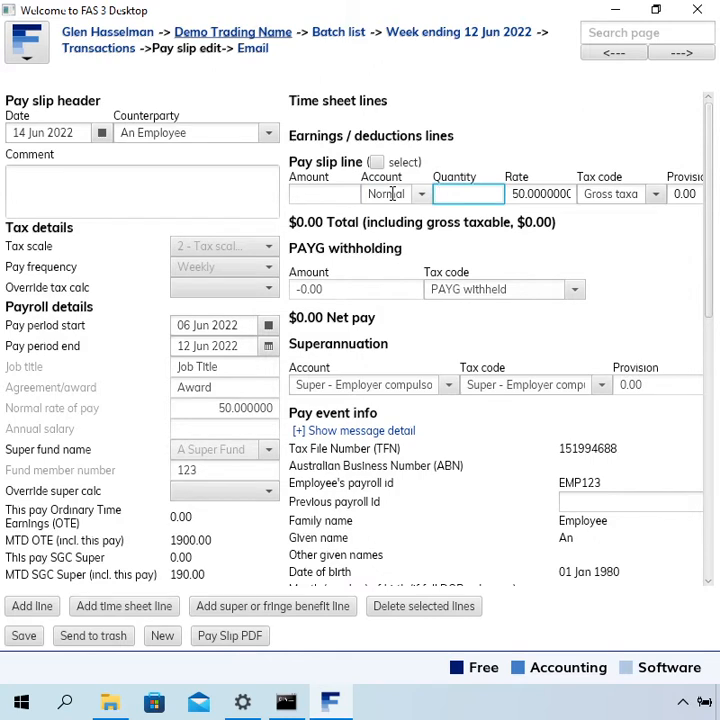
{"action": "type", "text": "38"}
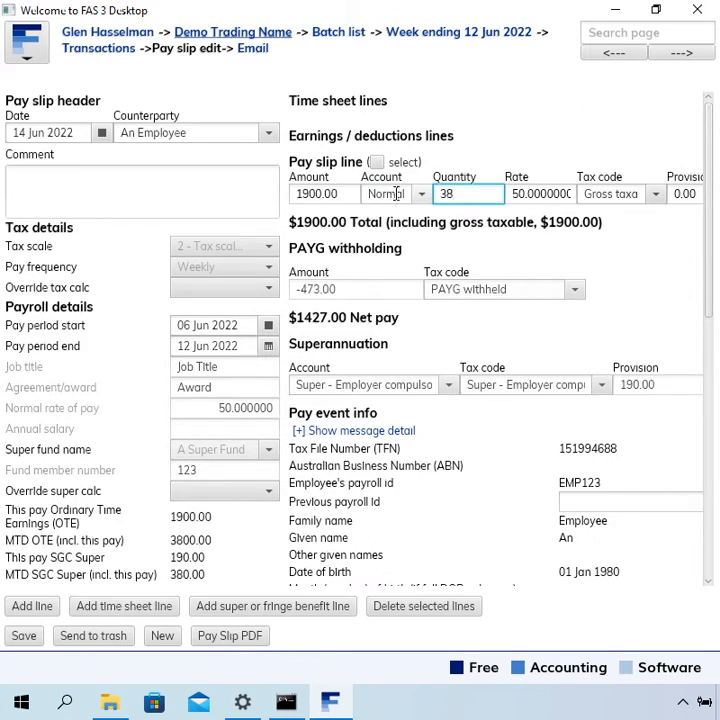
{"action": "left_click", "coordinate": [532, 197]}
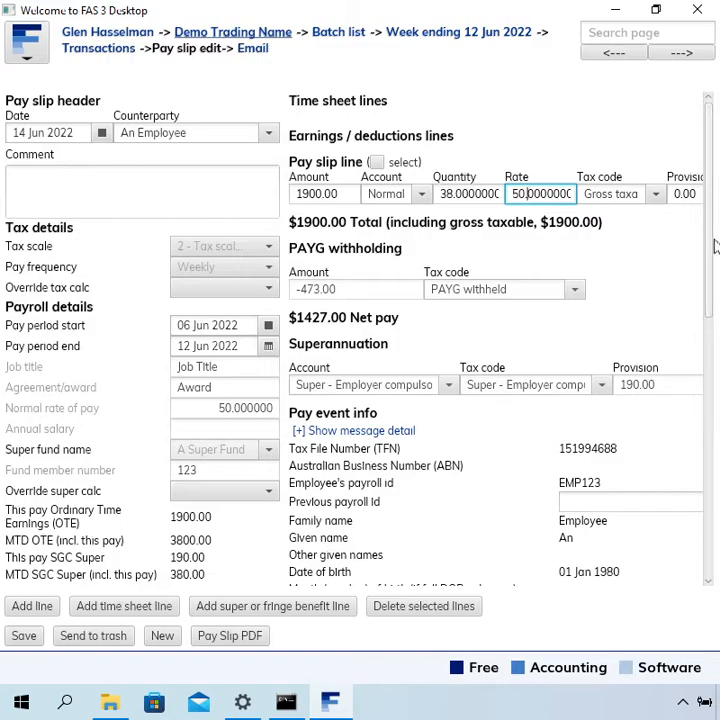
Review the pay event info and year-to-date amounts, and save the pay slip.
{"action": "left_click_drag", "start_coordinate": [713, 241], "coordinate": [702, 364]}
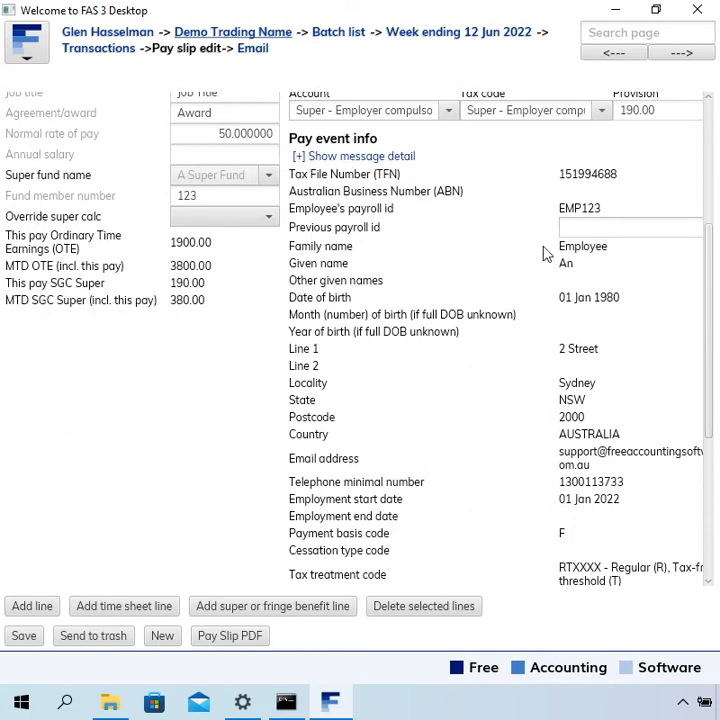
{"action": "scroll", "coordinate": [711, 296], "scroll_direction": "down", "scroll_amount": 1}
{"action": "left_click_drag", "start_coordinate": [711, 296], "coordinate": [713, 511]}
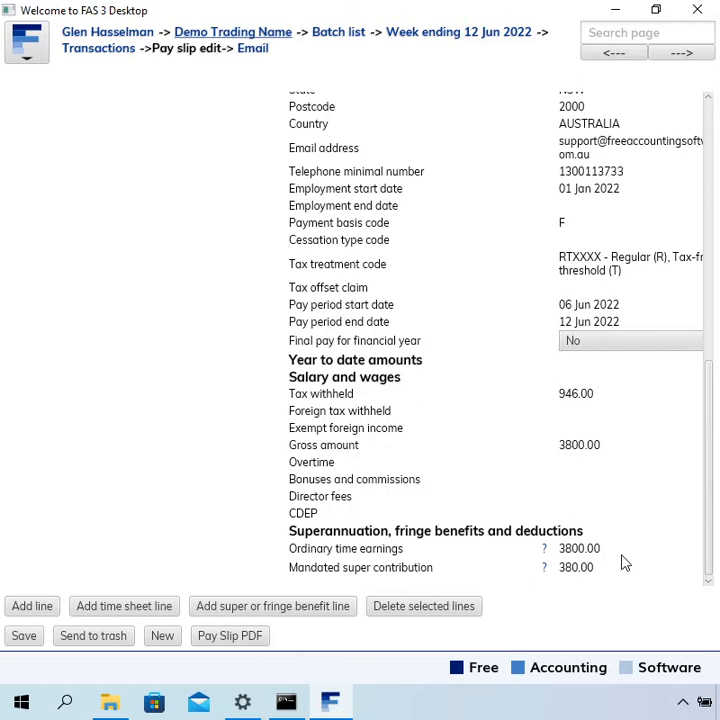
{"action": "left_click", "coordinate": [35, 640]}
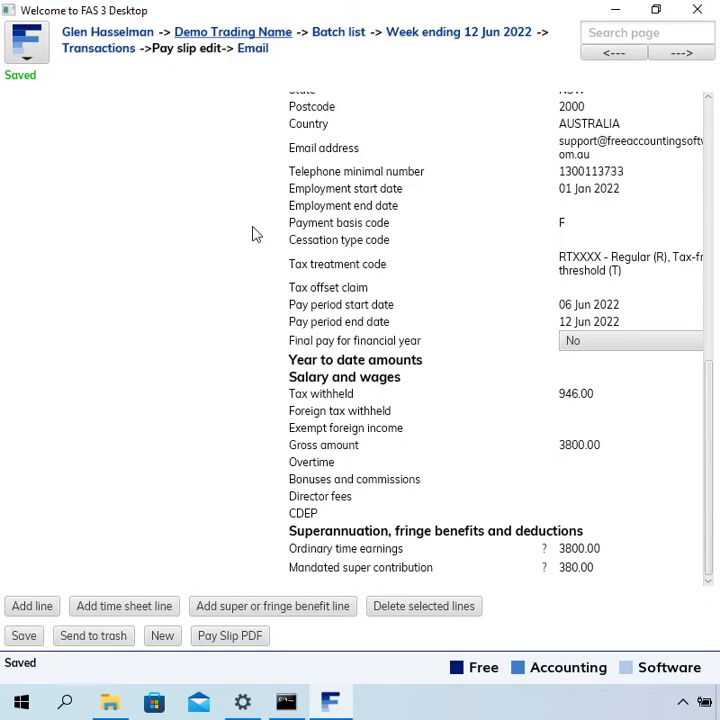
Go through the batch's transactions to its STP lodgement and tick the payer declaration to sign it.
{"action": "left_click", "coordinate": [100, 49]}
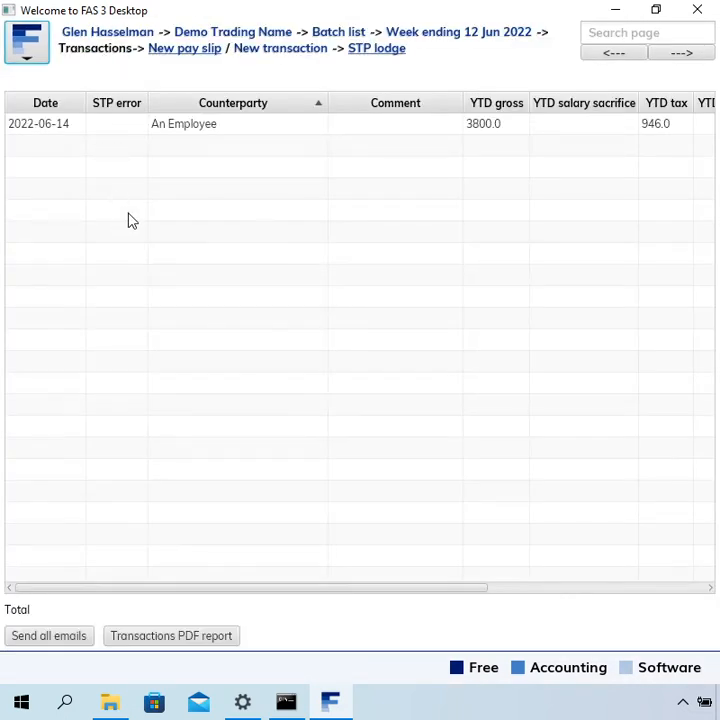
{"action": "left_click", "coordinate": [185, 128]}
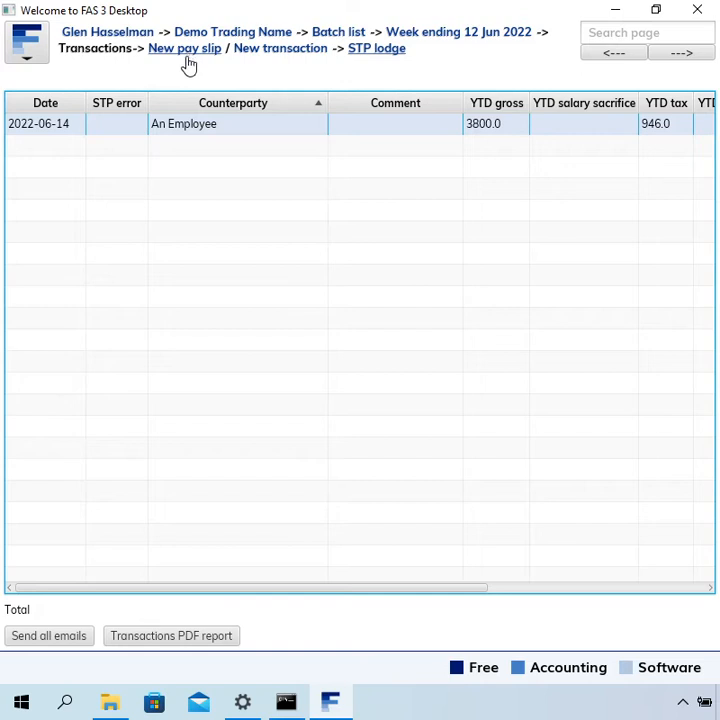
{"action": "left_click", "coordinate": [379, 51]}
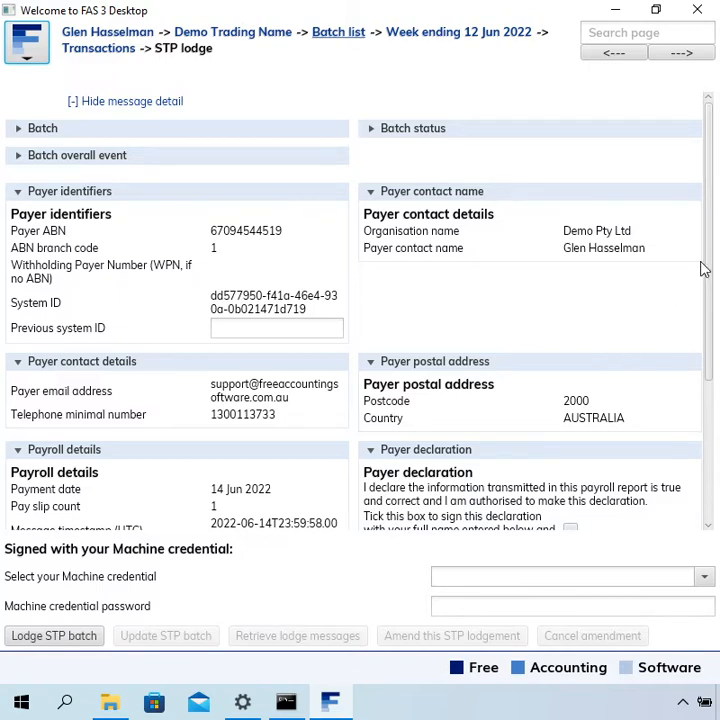
{"action": "left_click_drag", "start_coordinate": [712, 272], "coordinate": [698, 450]}
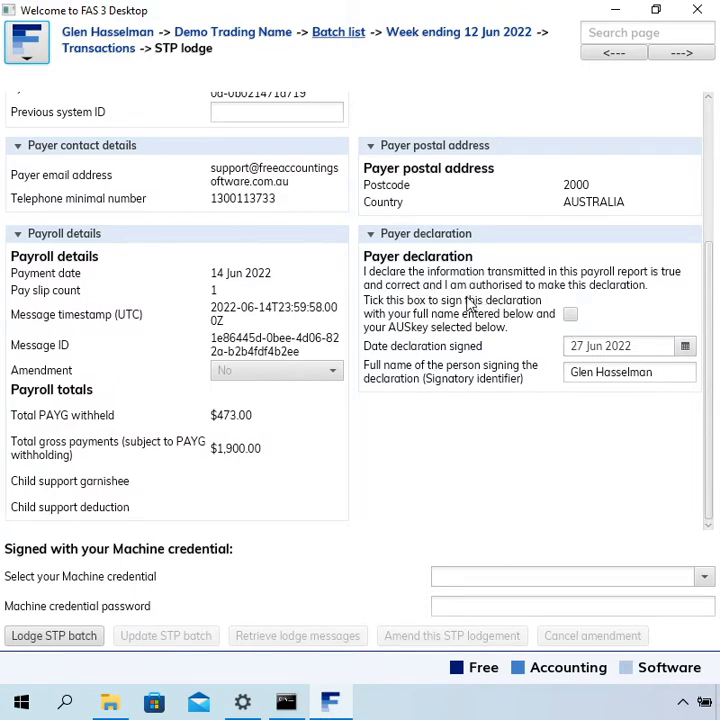
{"action": "left_click", "coordinate": [570, 316]}
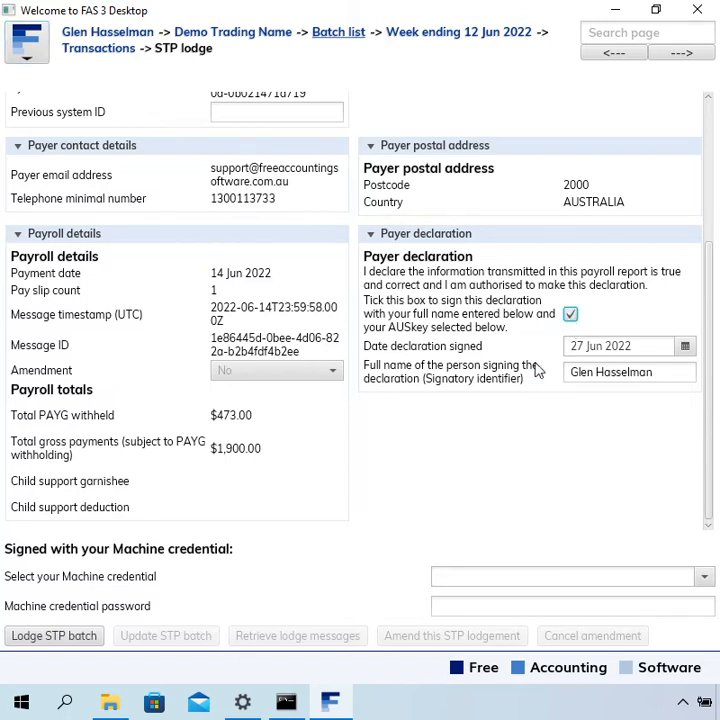
Select the business's machine credential, enter the machine credential password, and lodge the STP batch.
{"action": "left_click", "coordinate": [521, 578]}
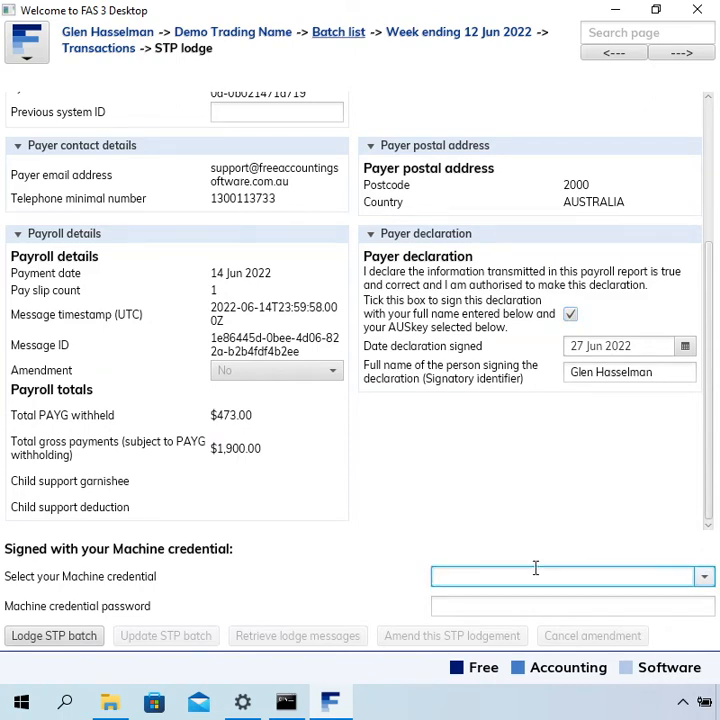
{"action": "type", "text": "67"}
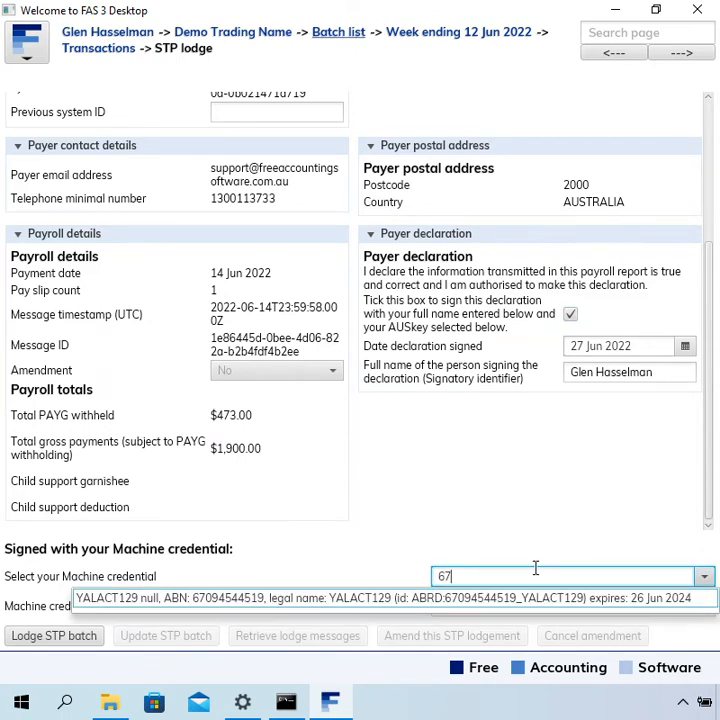
{"action": "key", "text": "Return"}
{"action": "key", "text": "Tab"}
{"action": "type", "text": "*****"}
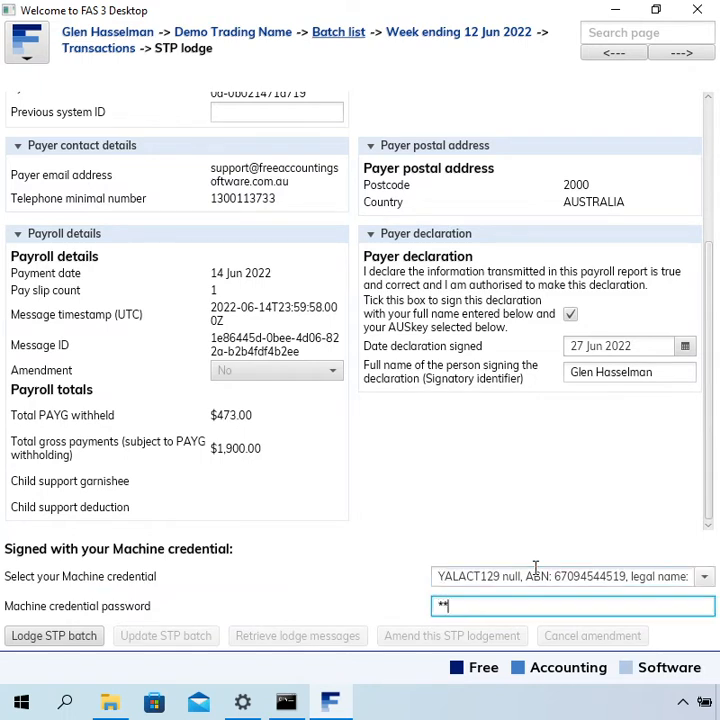
{"action": "type", "text": "*****"}
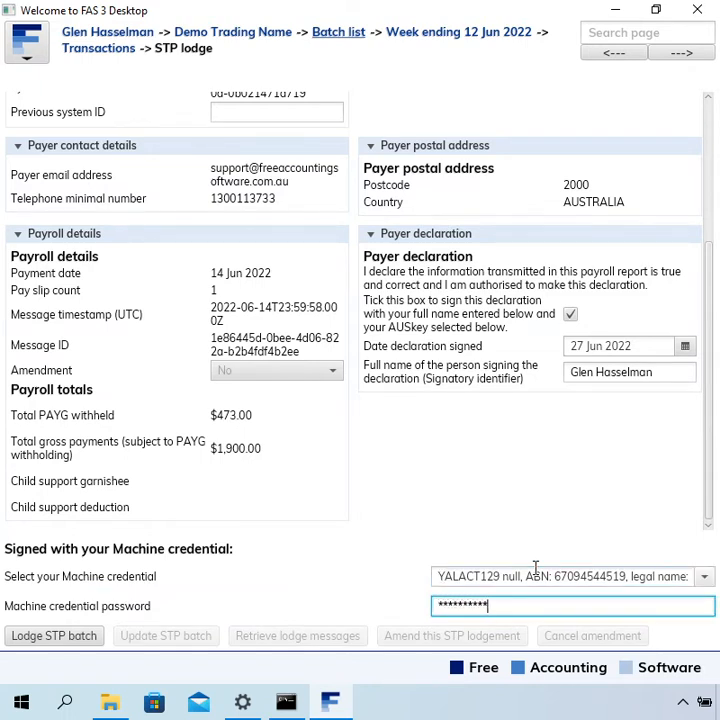
{"action": "left_click", "coordinate": [54, 642]}
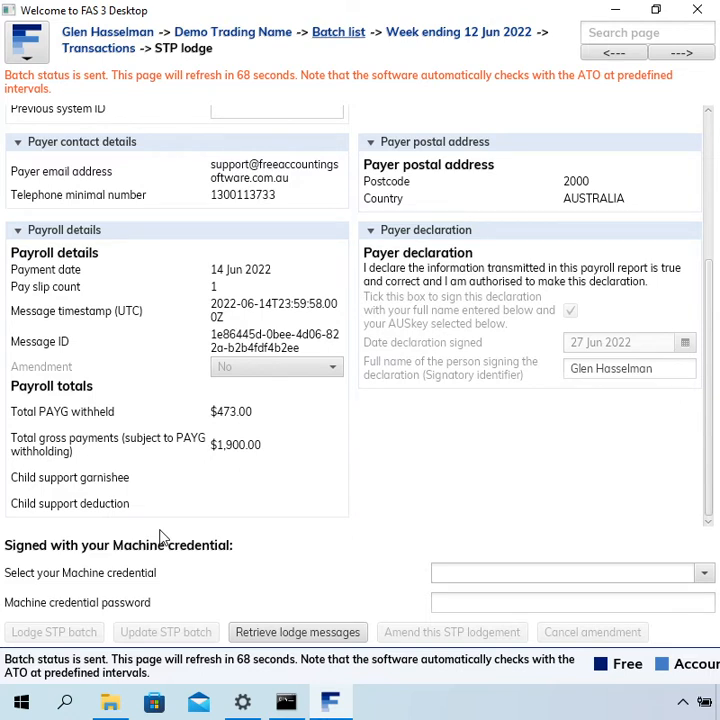
Check the STP lodgement's Batch status details, and recheck them after each automatic page refresh until the ATO has responded.
{"action": "left_click", "coordinate": [707, 156]}
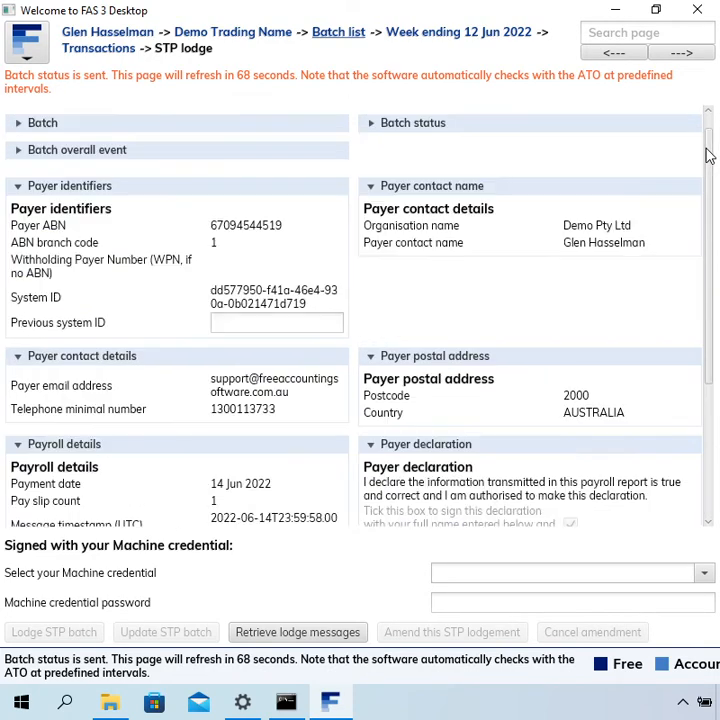
{"action": "left_click", "coordinate": [469, 143]}
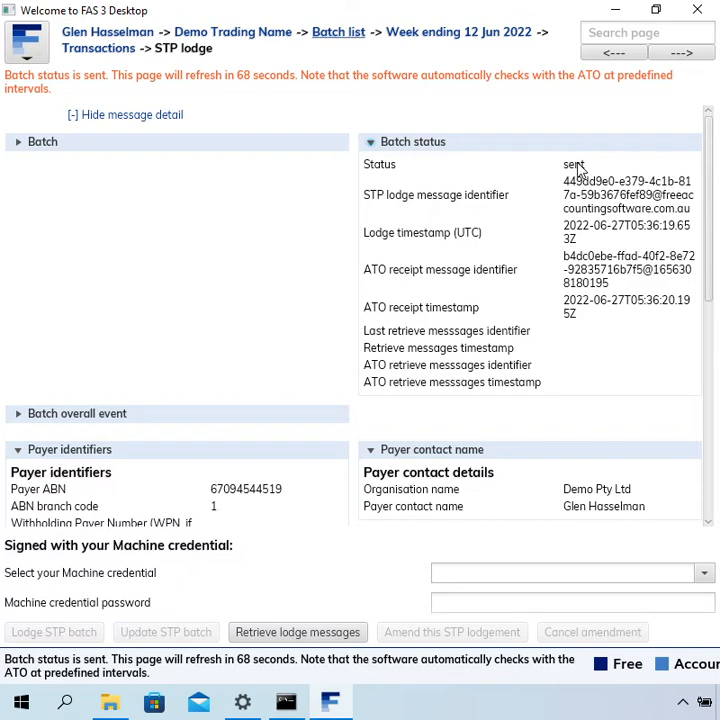
{"action": "left_click", "coordinate": [545, 147]}
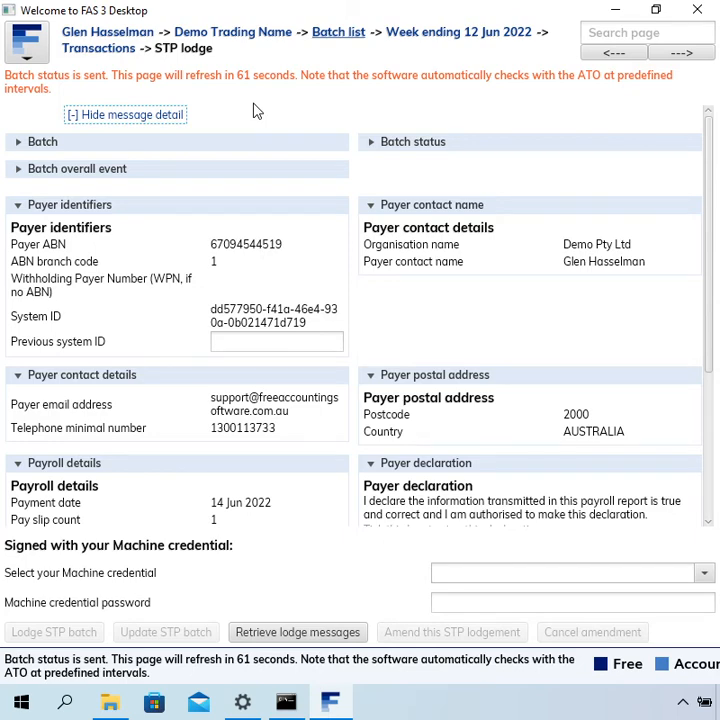
{"action": "left_click", "coordinate": [445, 148]}
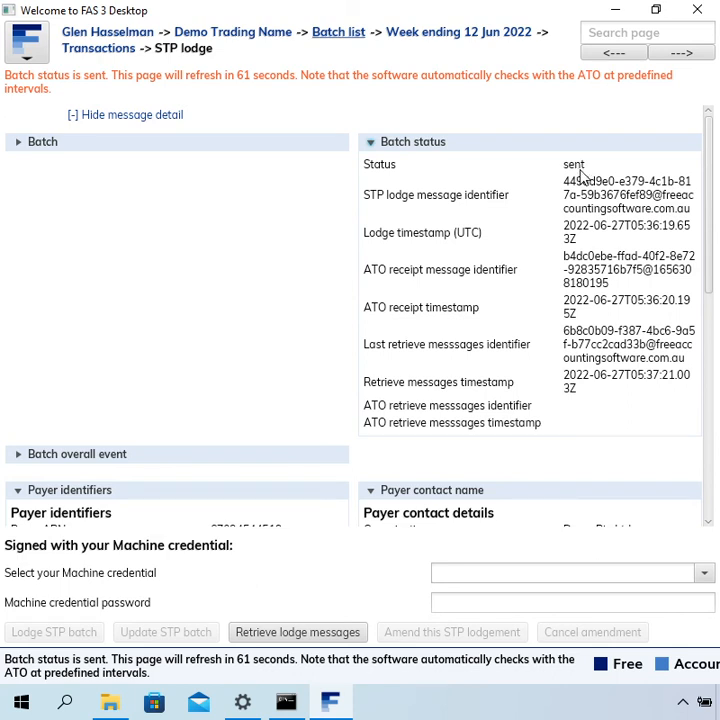
{"action": "left_click", "coordinate": [446, 144]}
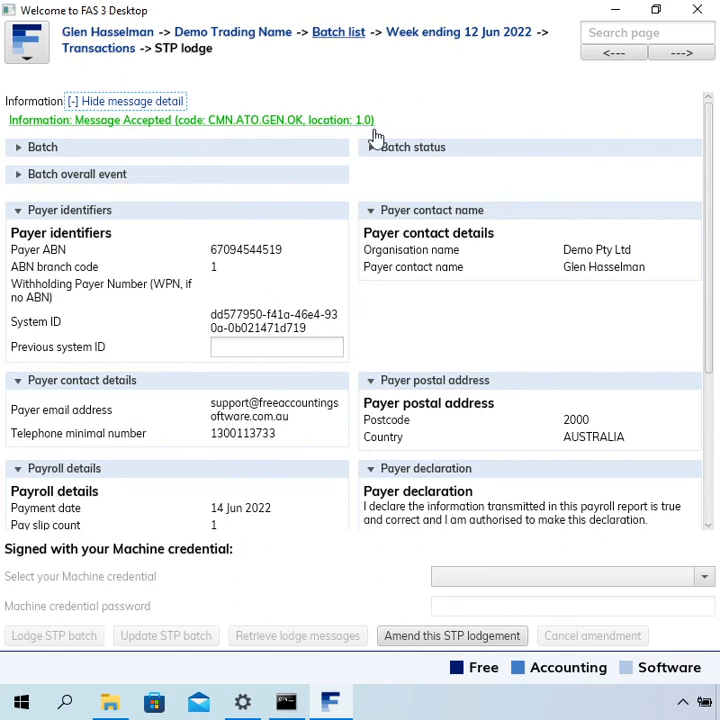
{"action": "left_click", "coordinate": [405, 150]}
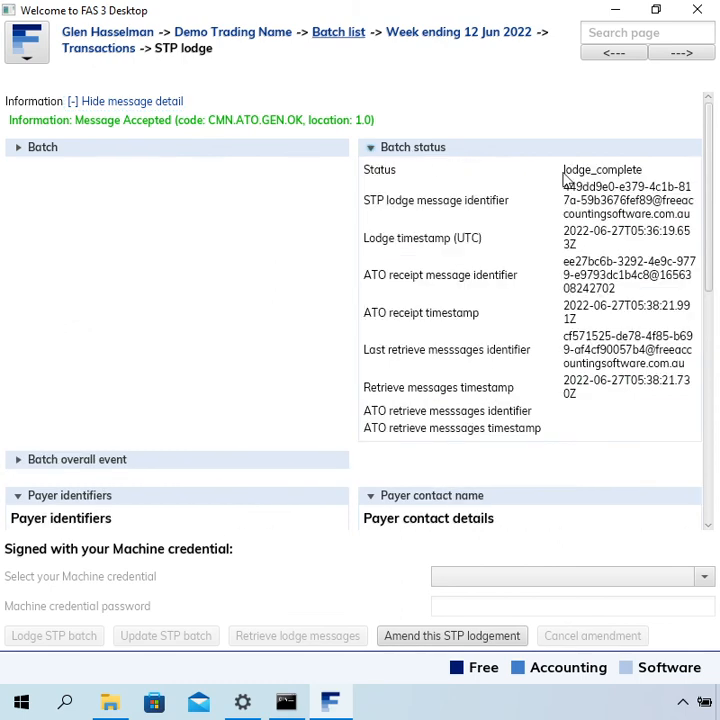
{"action": "left_click", "coordinate": [436, 152]}
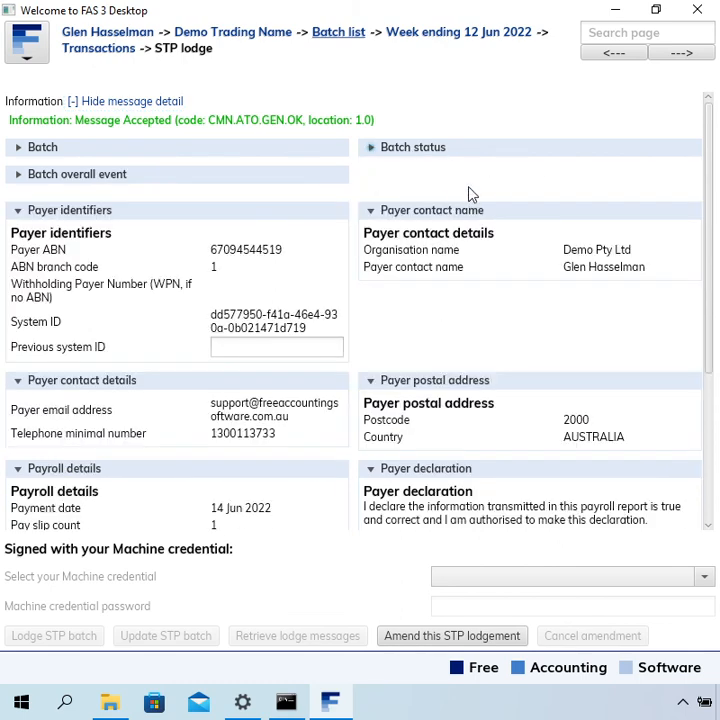